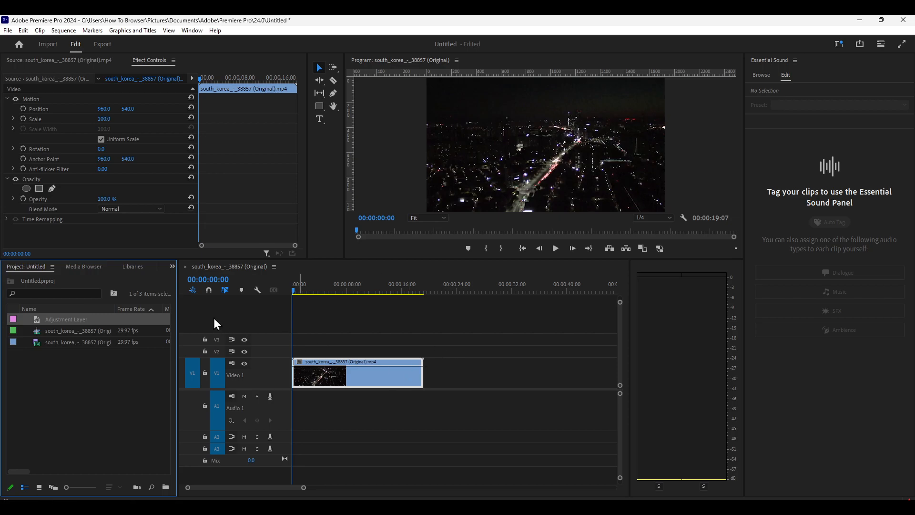
# Create a new adjustment layer with the default settings and place it on track V2 above the city clip
pyautogui.rightClick(111, 395)
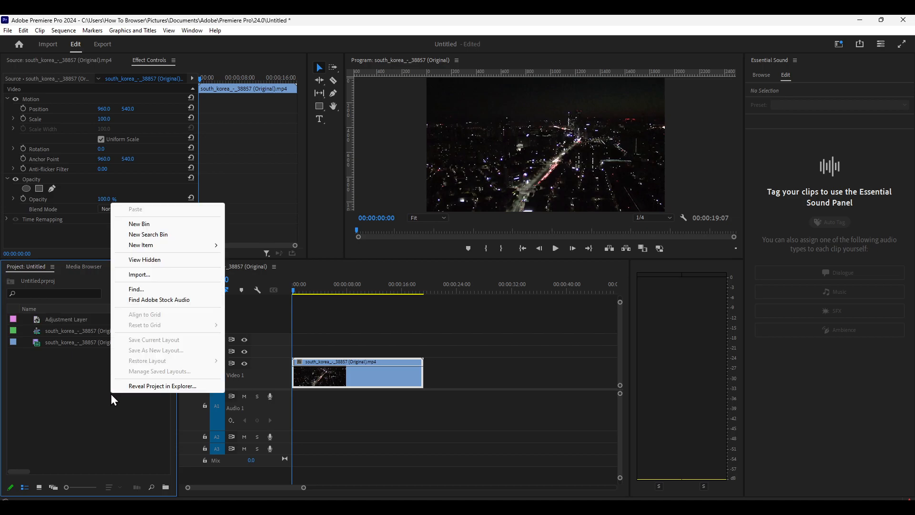
pyautogui.moveTo(157, 244)
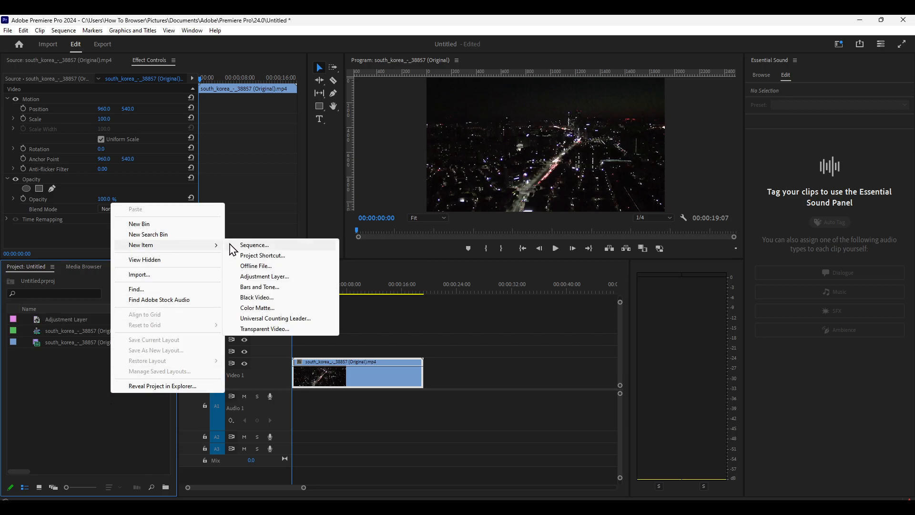
pyautogui.click(256, 278)
pyautogui.click(464, 296)
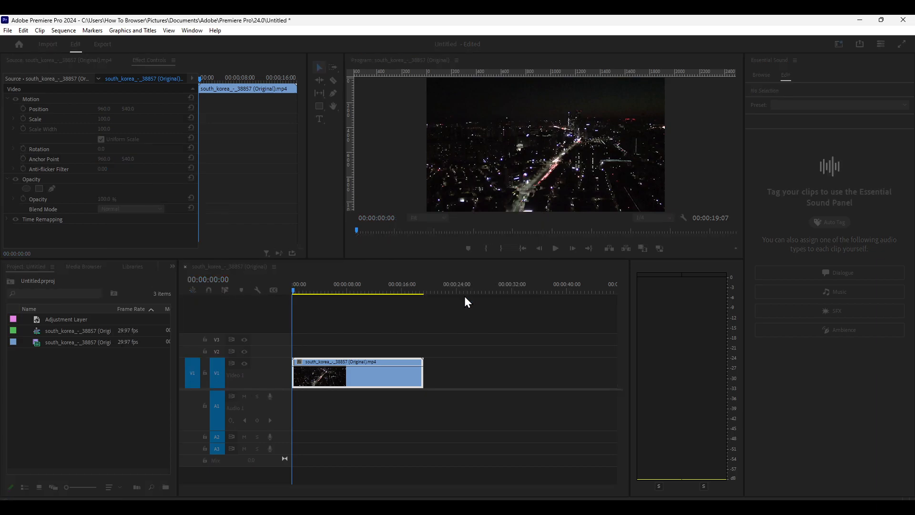
pyautogui.moveTo(85, 333); pyautogui.dragTo(335, 352)
# Scrub the clip underneath the adjustment layer to about 00:00:08:12
pyautogui.click(346, 290)
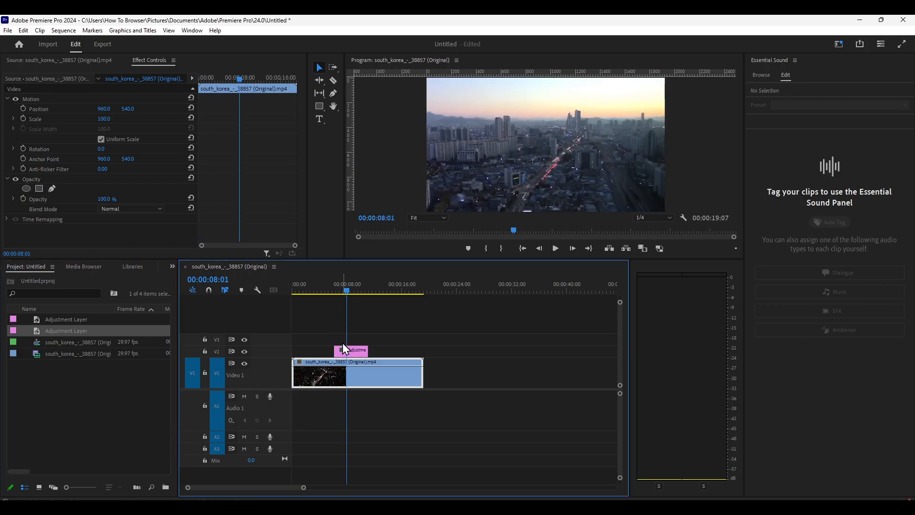
pyautogui.click(344, 297)
pyautogui.moveTo(347, 294)
pyautogui.mouseDown()
pyautogui.moveTo(307, 298)
pyautogui.moveTo(368, 304)
pyautogui.moveTo(351, 308)
pyautogui.mouseUp()
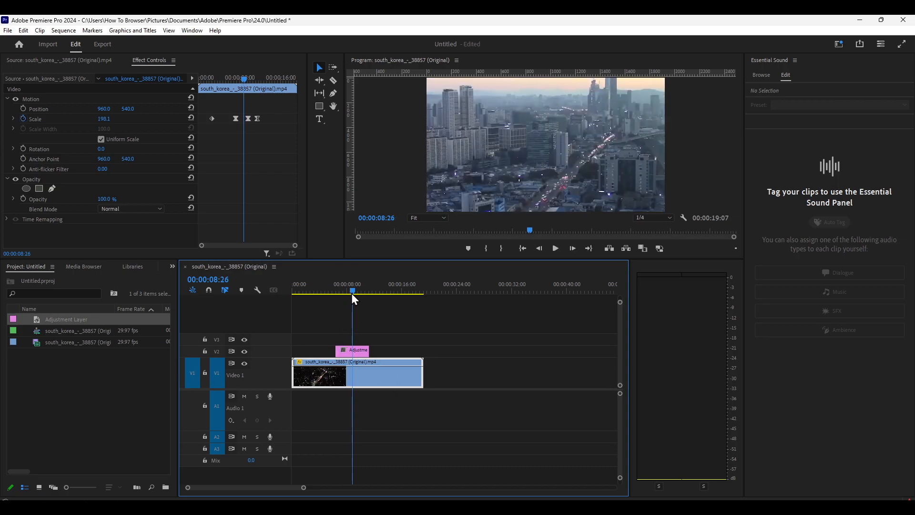
# Trim both ends of the adjustment layer on V2 so it runs from about 00:00:07:11 to 00:00:10:08
pyautogui.moveTo(352, 295)
pyautogui.mouseDown()
pyautogui.moveTo(341, 297)
pyautogui.moveTo(360, 299)
pyautogui.moveTo(343, 300)
pyautogui.mouseUp()
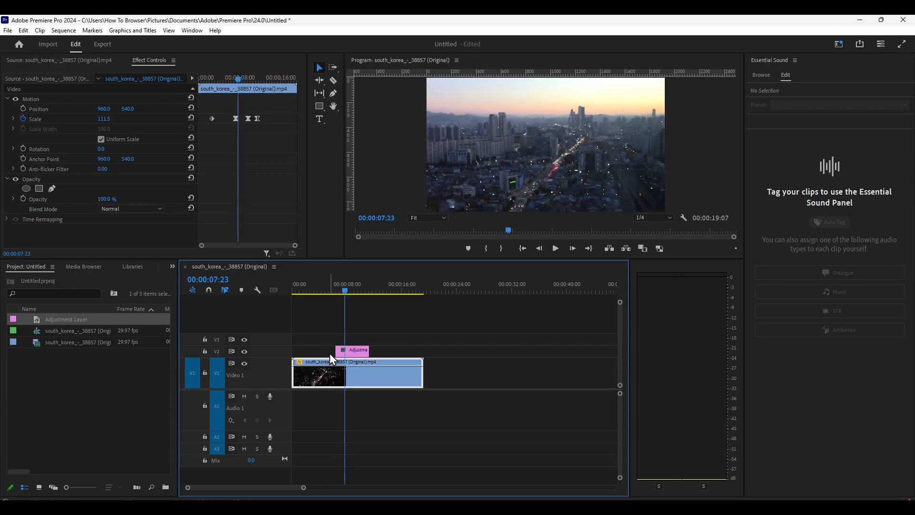
pyautogui.moveTo(336, 351); pyautogui.dragTo(344, 350)
pyautogui.moveTo(352, 285); pyautogui.dragTo(362, 291)
pyautogui.click(363, 296)
pyautogui.click(359, 352)
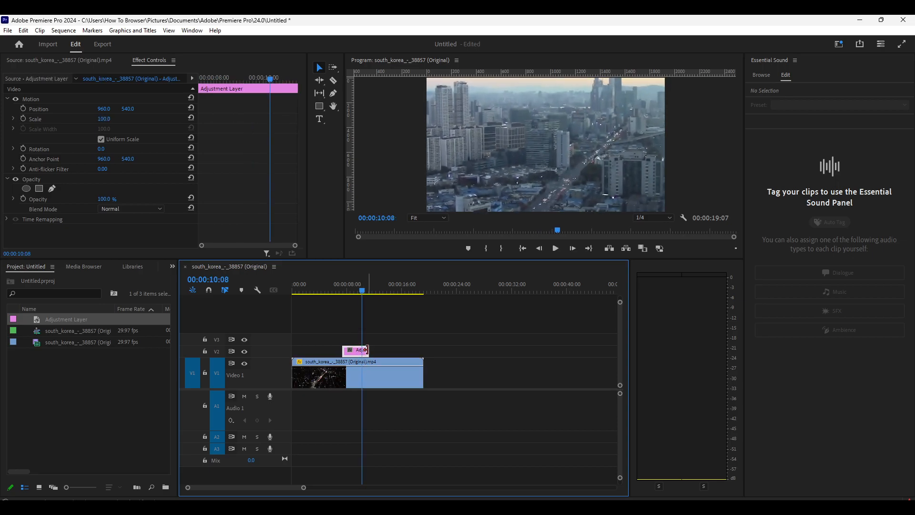
pyautogui.click(356, 294)
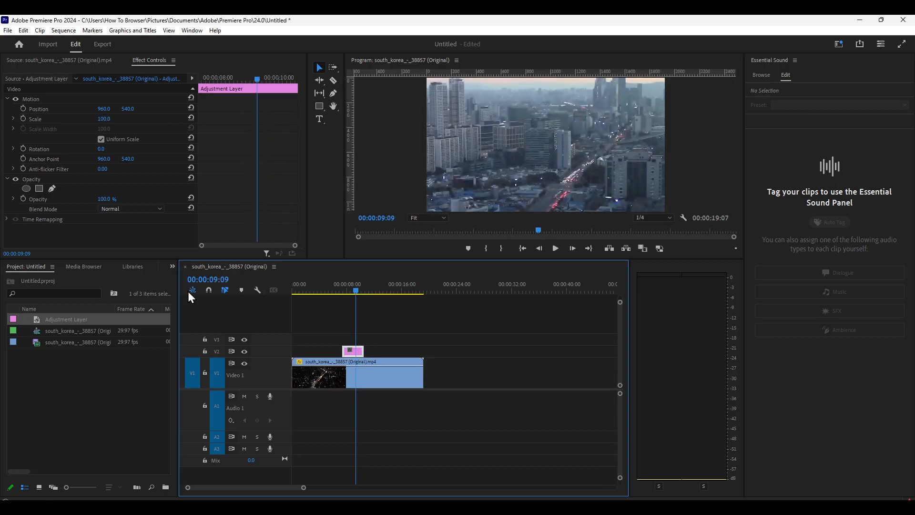
# Bring up the effects library and search it for "blur"
pyautogui.click(172, 266)
pyautogui.click(187, 330)
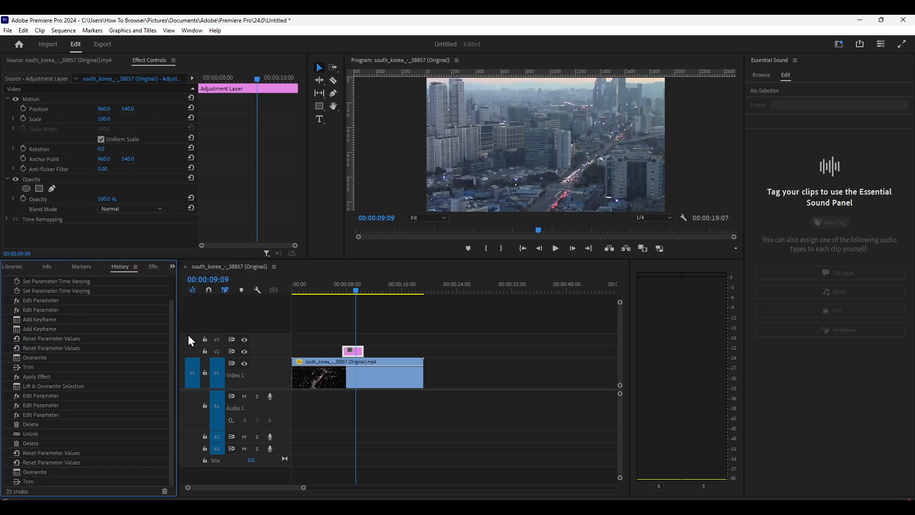
pyautogui.click(174, 267)
pyautogui.click(190, 341)
pyautogui.click(72, 281)
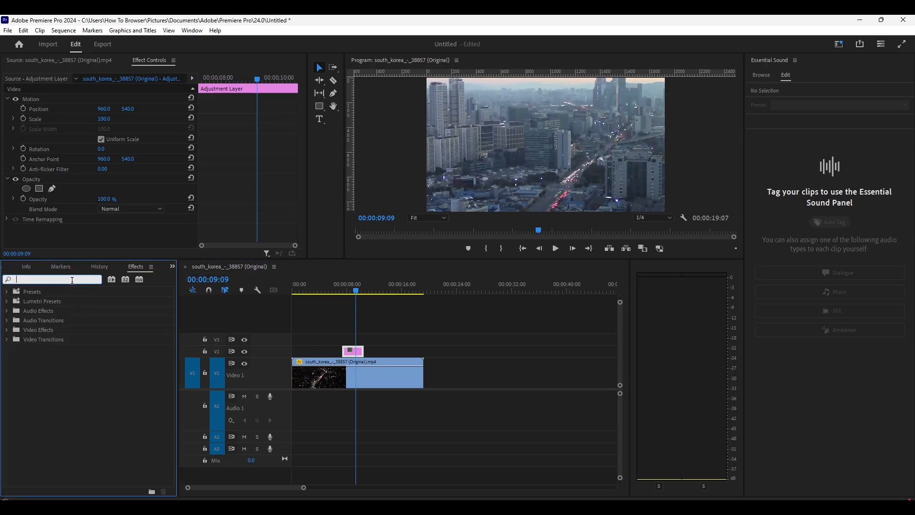
pyautogui.write('blur')
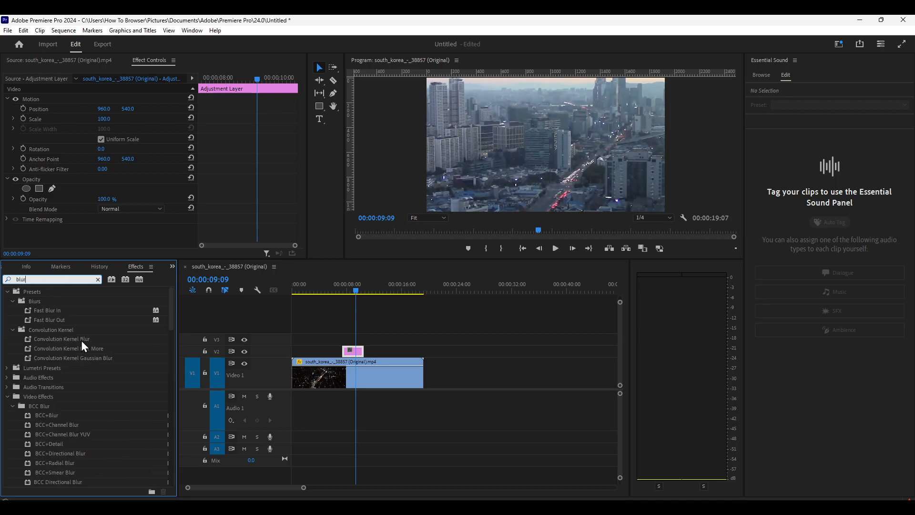
# Try to apply the BCC Directional Blur effect to the adjustment layer on V2
pyautogui.scroll(-2, 90, 351)
pyautogui.scroll(-2, 92, 416)
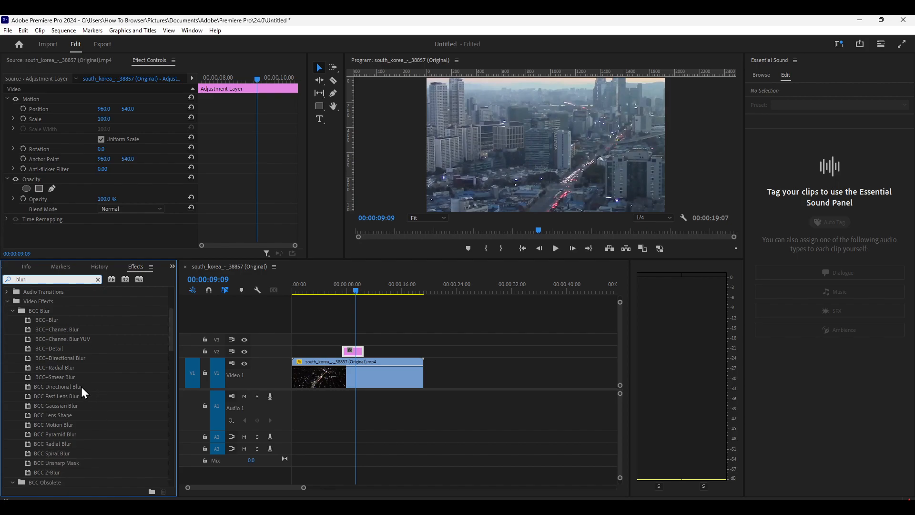
pyautogui.scroll(-1, 81, 387)
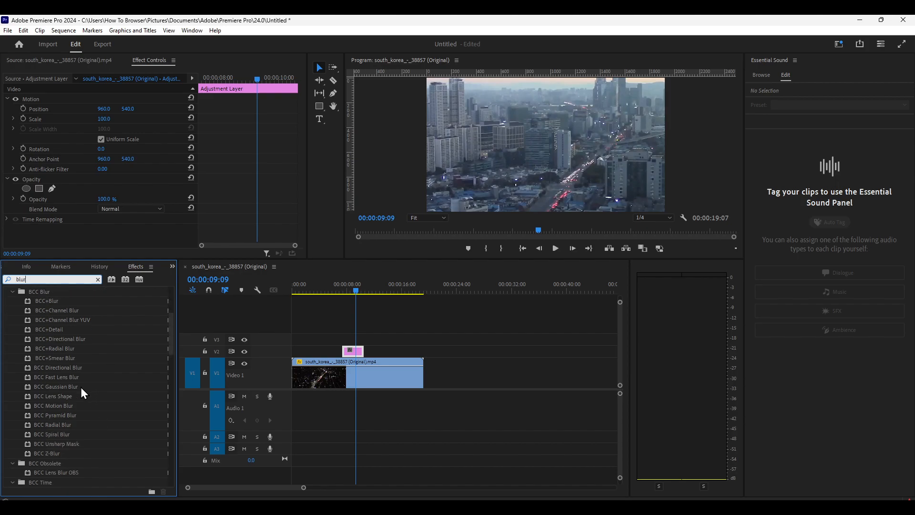
pyautogui.moveTo(68, 368); pyautogui.dragTo(350, 352)
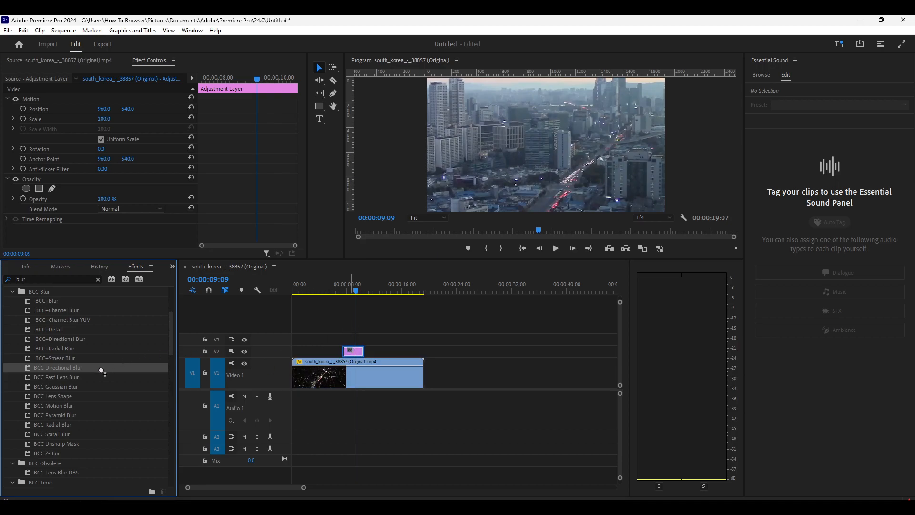
pyautogui.moveTo(68, 369); pyautogui.dragTo(358, 351)
# Apply BCC Gaussian Blur to the adjustment layer and look through its parameters at 00:00:07:17
pyautogui.click(86, 386)
pyautogui.moveTo(70, 385); pyautogui.dragTo(352, 351)
pyautogui.scroll(-5, 161, 219)
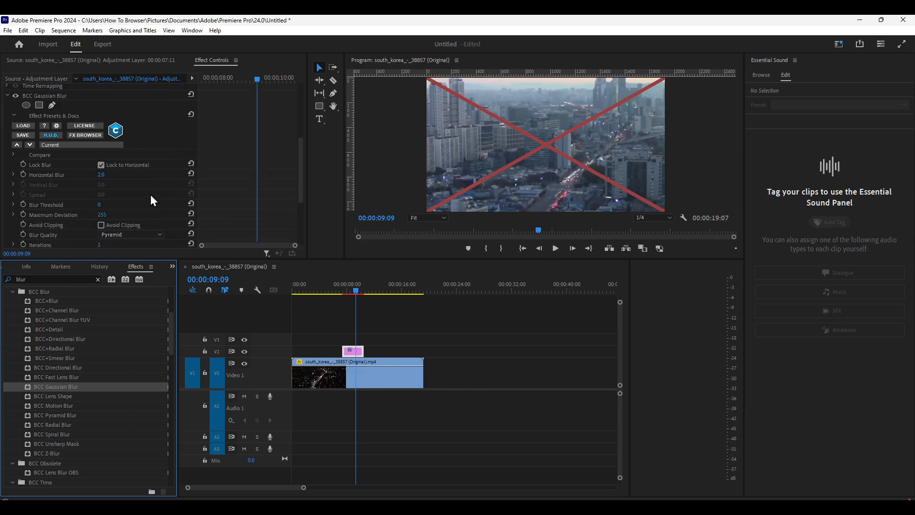
pyautogui.scroll(-3, 151, 195)
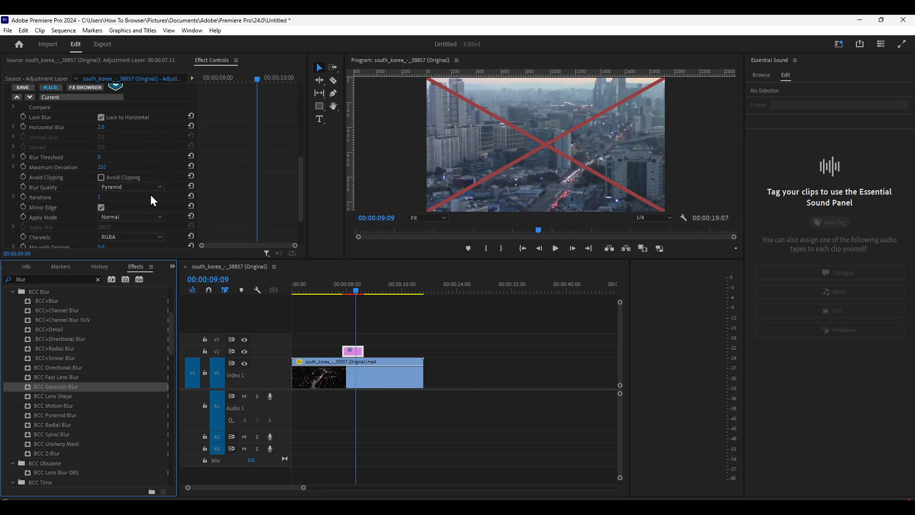
pyautogui.moveTo(352, 293); pyautogui.dragTo(343, 291)
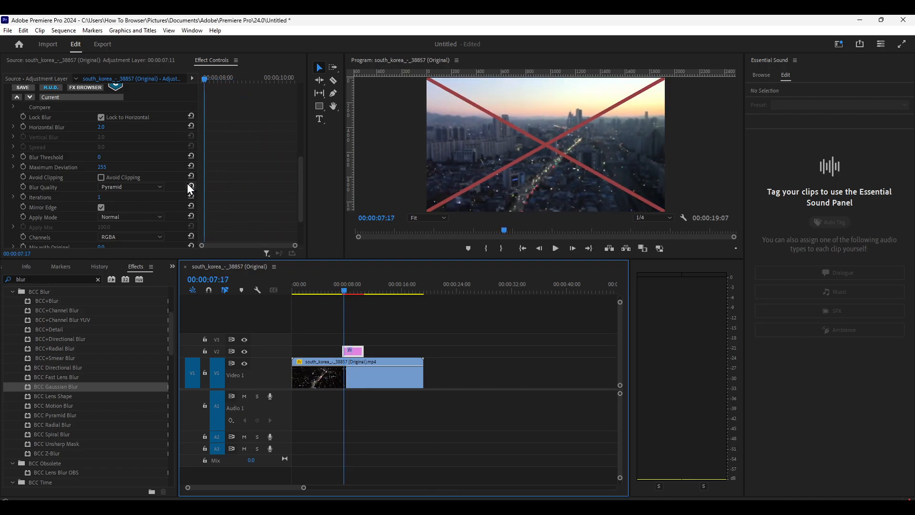
pyautogui.scroll(-5, 167, 171)
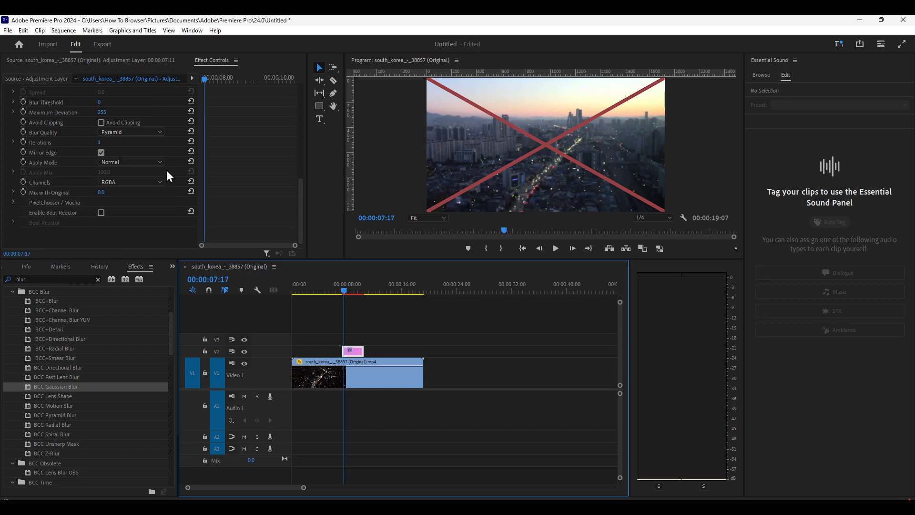
pyautogui.scroll(8, 162, 161)
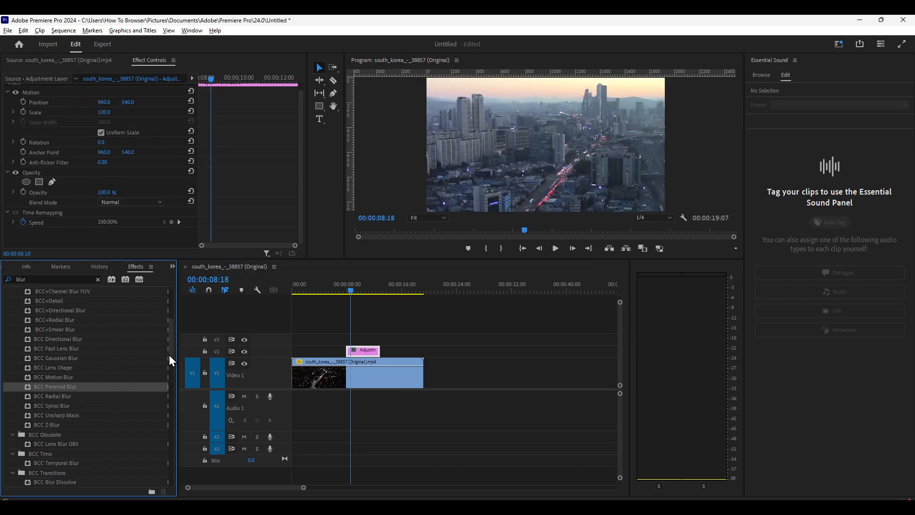
# Apply the built-in Directional Blur from Blur & Sharpen to the adjustment layer on V2
pyautogui.moveTo(172, 357); pyautogui.dragTo(151, 394)
pyautogui.moveTo(58, 407); pyautogui.dragTo(361, 356)
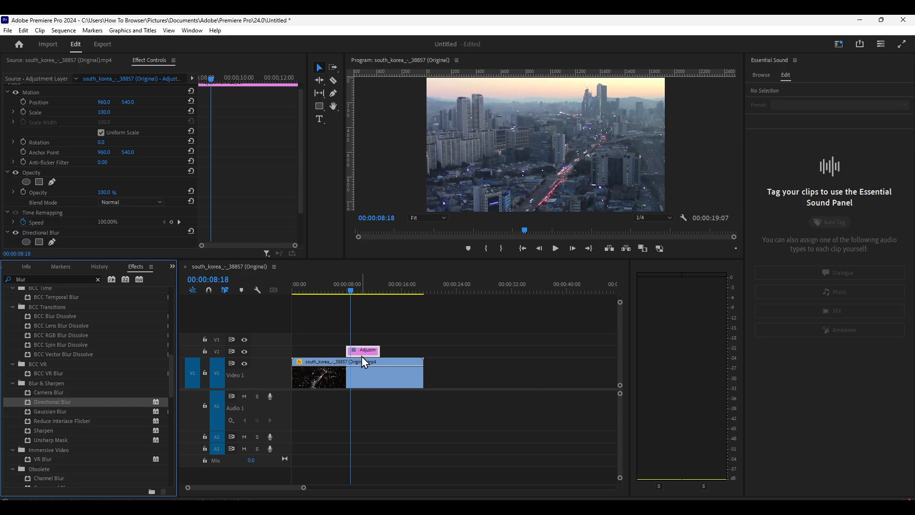
pyautogui.scroll(-2, 133, 225)
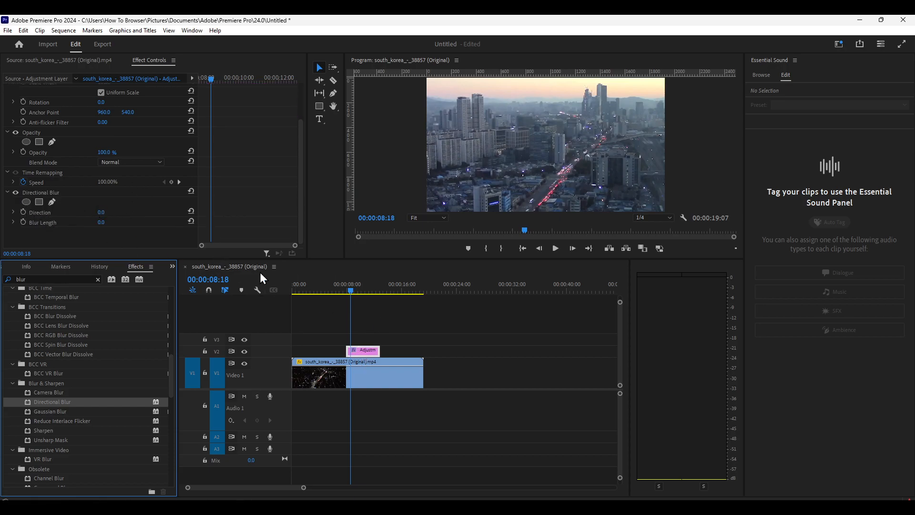
# Start keyframing Direction and Blur Length of the Directional Blur at 00:00:07:29, at the start of the adjustment layer
pyautogui.moveTo(350, 291); pyautogui.dragTo(347, 290)
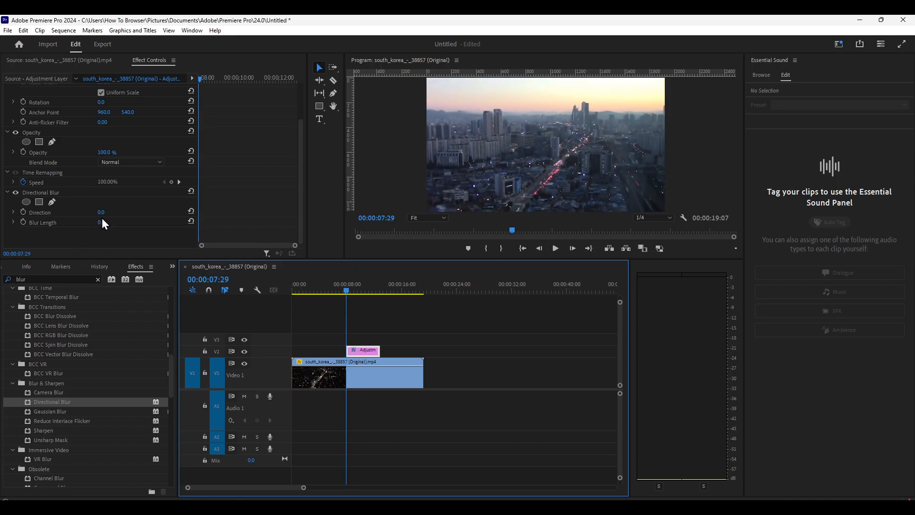
pyautogui.click(23, 212)
pyautogui.click(22, 222)
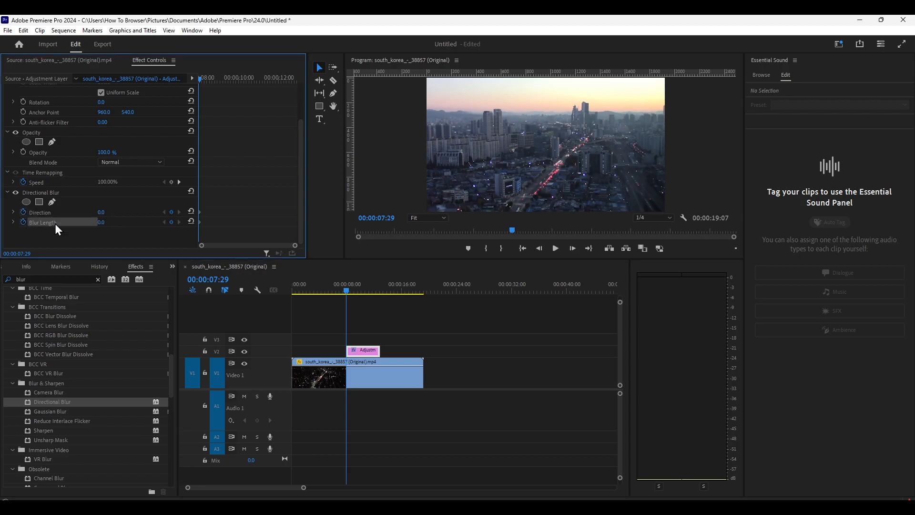
# Nudge the adjustment layer slightly later and keyframe Directional Blur at 00:00:09:07 with Direction 91° and Blur Length 30
pyautogui.moveTo(344, 288); pyautogui.dragTo(356, 288)
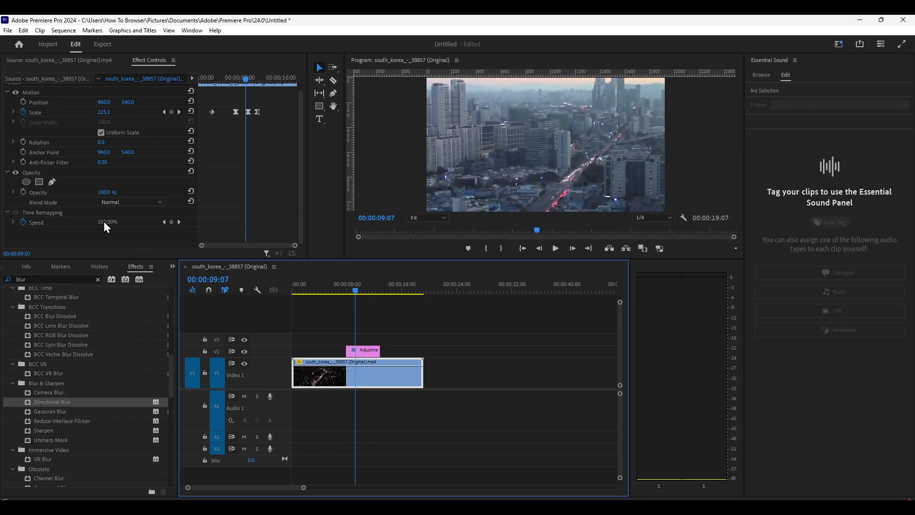
pyautogui.moveTo(364, 352); pyautogui.dragTo(369, 353)
pyautogui.scroll(-2, 157, 204)
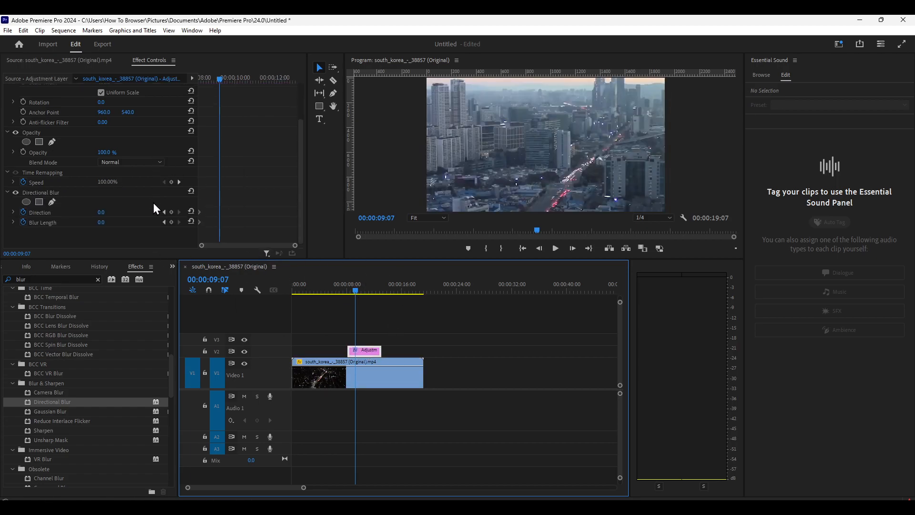
pyautogui.moveTo(99, 214)
pyautogui.mouseDown()
pyautogui.moveTo(105, 223)
pyautogui.moveTo(116, 223)
pyautogui.moveTo(101, 214)
pyautogui.moveTo(124, 214)
pyautogui.moveTo(91, 222)
pyautogui.mouseUp()
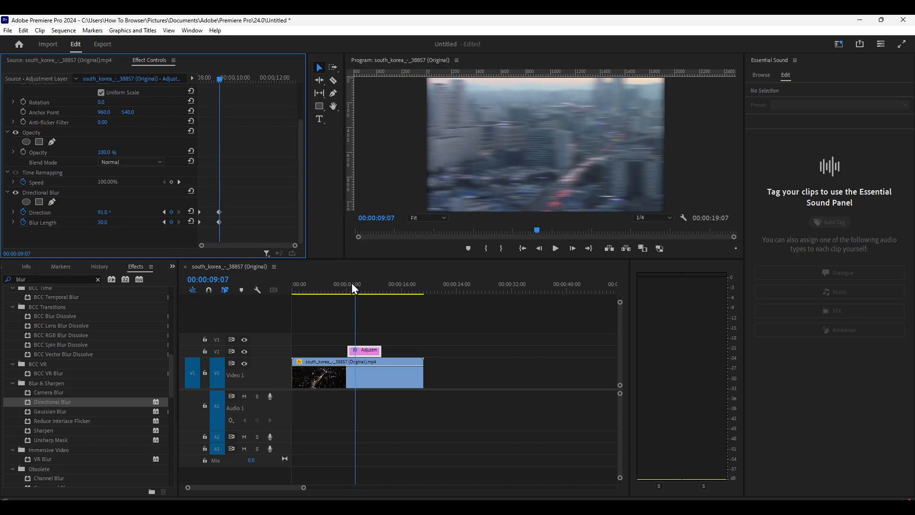
# Play back the section under the adjustment layer to check the animated blur up to 00:00:09:23
pyautogui.click(352, 291)
pyautogui.press('space')
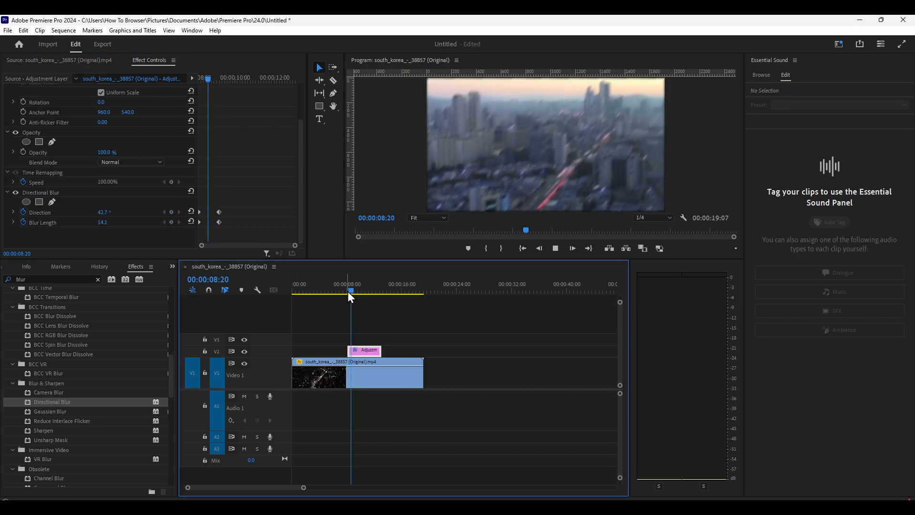
pyautogui.press('space')
pyautogui.press('space')
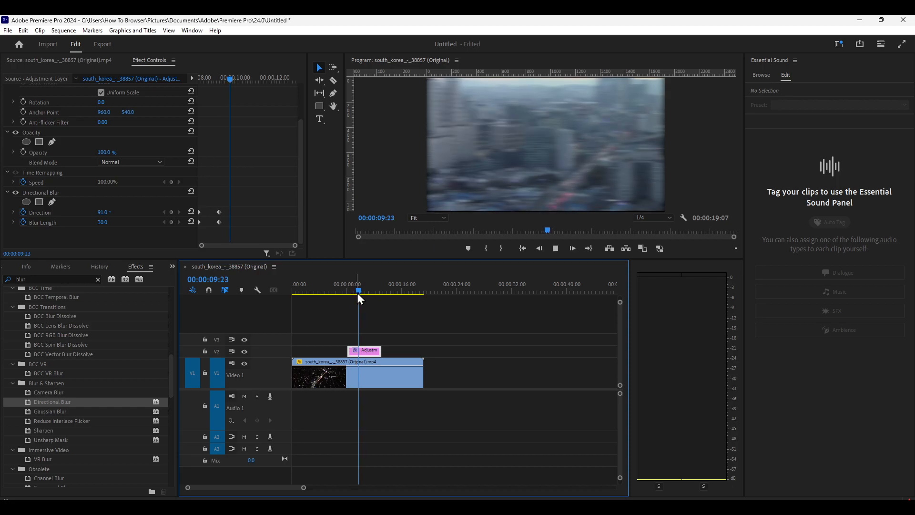
pyautogui.press('space')
# Reset the Directional Blur's Direction and Blur Length to 0 at 00:00:09:23
pyautogui.click(360, 289)
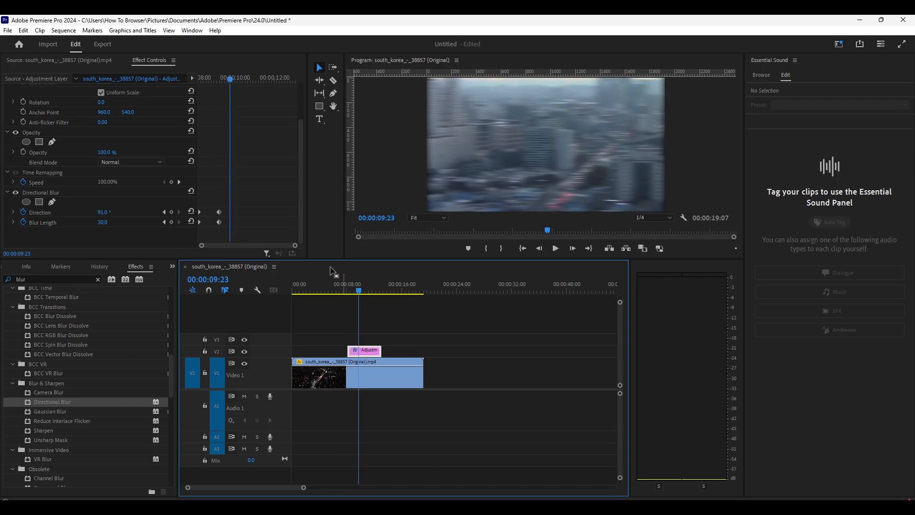
pyautogui.click(191, 211)
pyautogui.click(191, 221)
# Preview the blur animation up to 00:00:10:14 and set a Blur Length keyframe of 29 there
pyautogui.click(346, 288)
pyautogui.press('space')
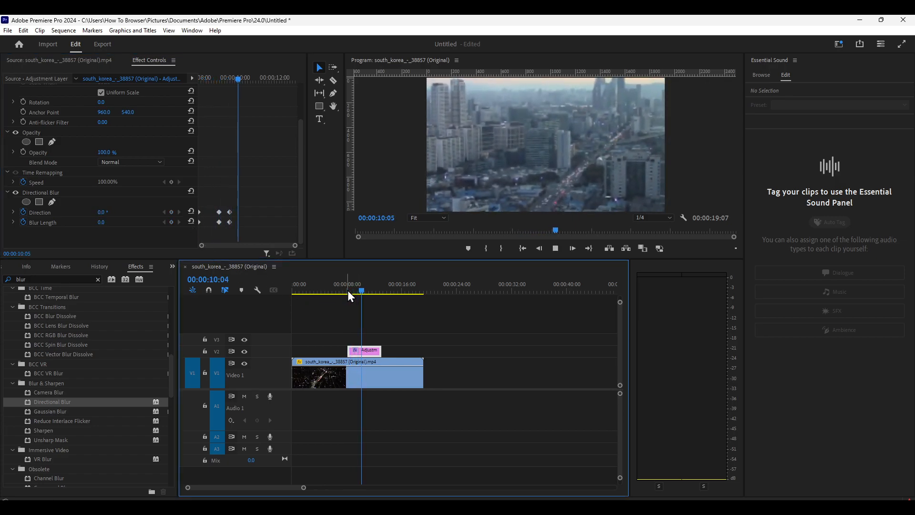
pyautogui.press('space')
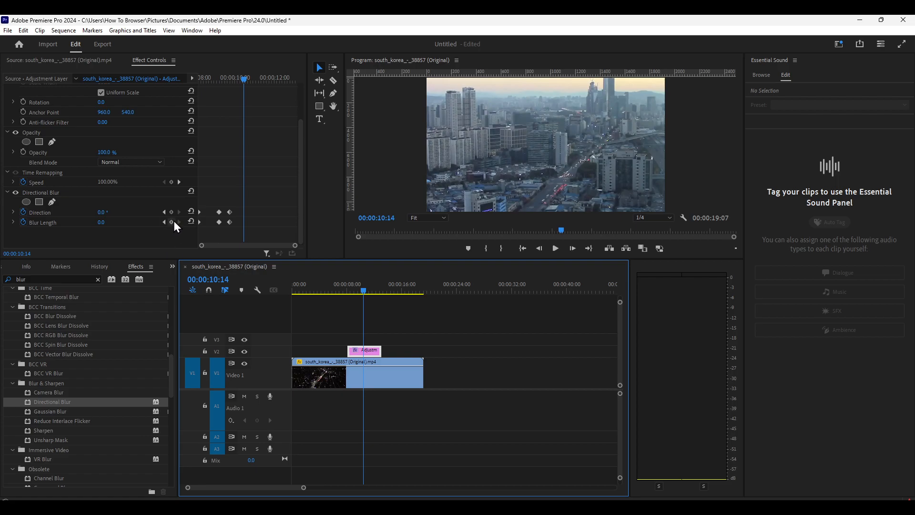
pyautogui.moveTo(101, 222); pyautogui.dragTo(115, 222)
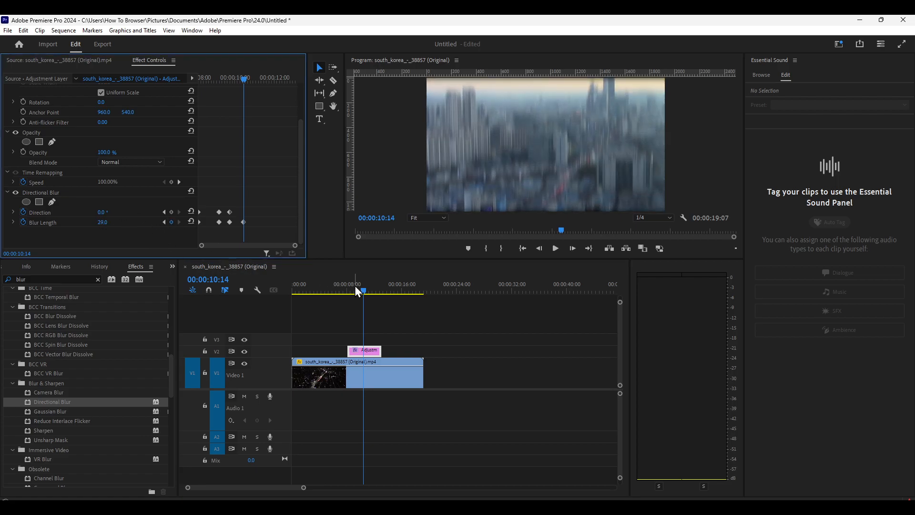
# Play on to 00:00:11:04 and reset the Directional Blur's Blur Length there
pyautogui.press('space')
# Play back the whole zoom and blur section to check the finished effect
pyautogui.press('space')
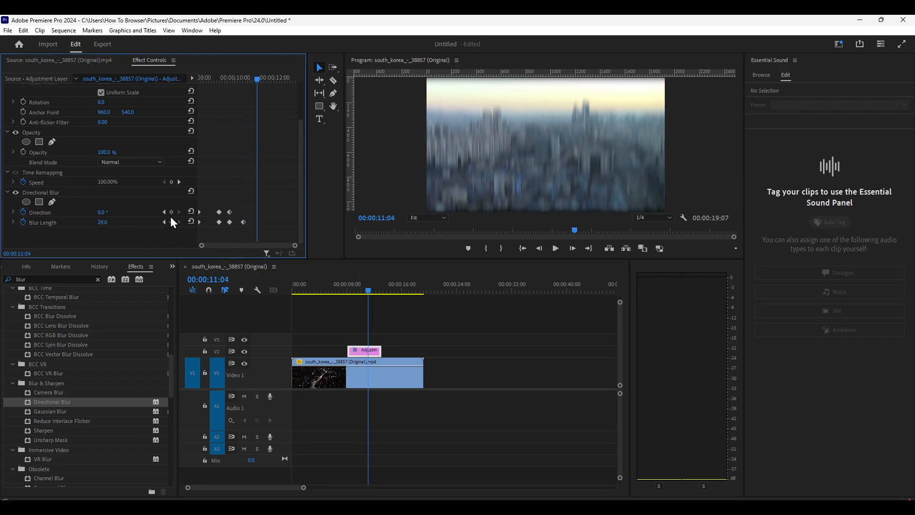
pyautogui.click(191, 221)
pyautogui.moveTo(370, 289); pyautogui.dragTo(342, 293)
pyautogui.press('space')
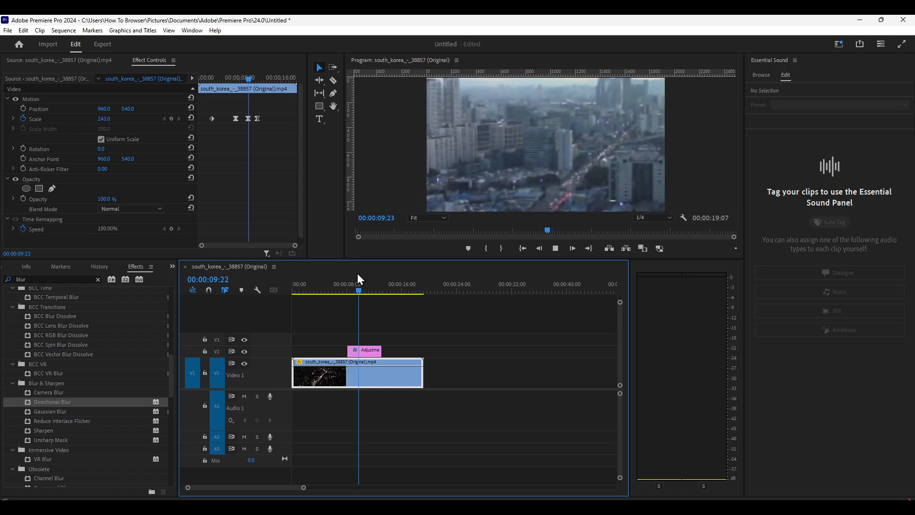
pyautogui.press('space')
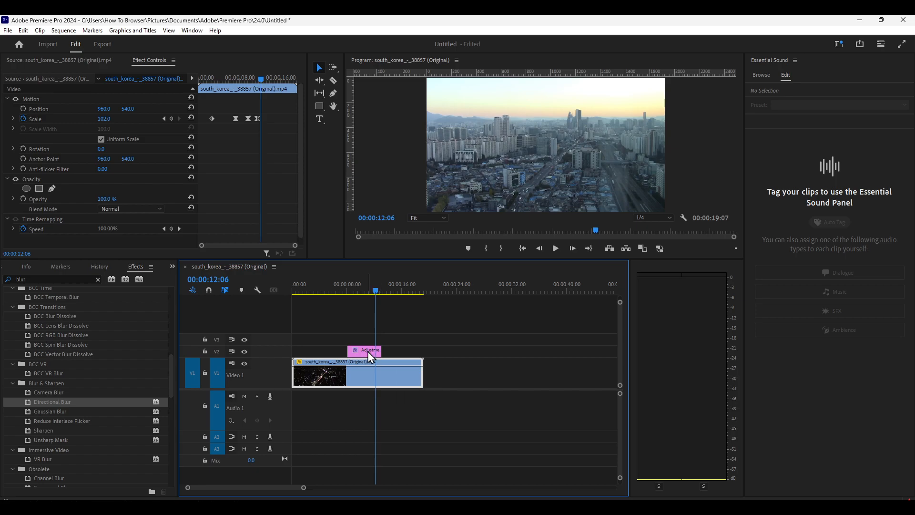
# Select the adjustment layer, move the playhead to 00:00:09:23, and expand the Video 2 track to enlarge the layer
pyautogui.click(367, 351)
pyautogui.moveTo(375, 291); pyautogui.dragTo(366, 307)
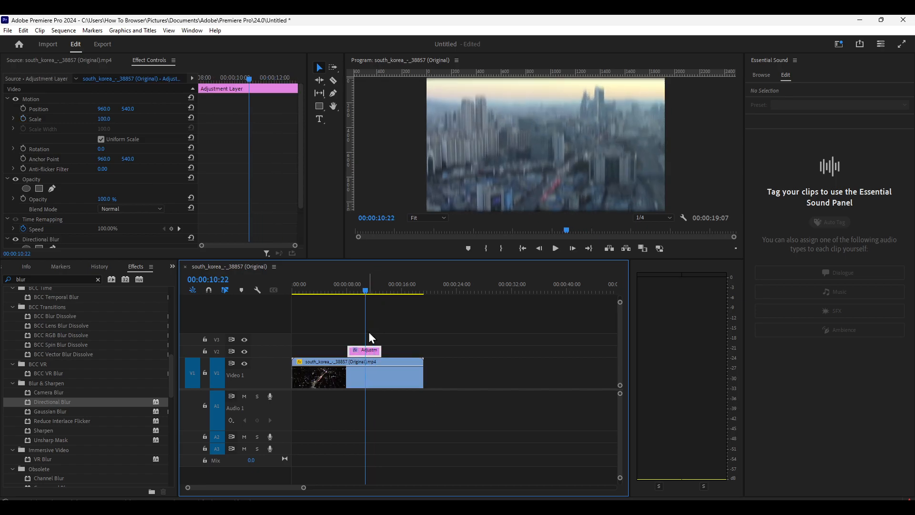
pyautogui.rightClick(360, 351)
pyautogui.click(354, 351)
pyautogui.scroll(3, 357, 355)
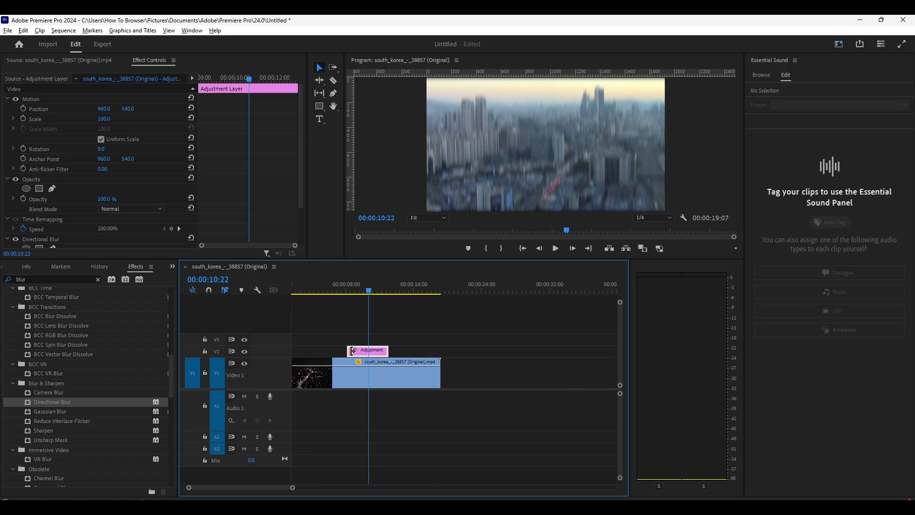
pyautogui.click(367, 298)
pyautogui.moveTo(367, 299); pyautogui.dragTo(363, 306)
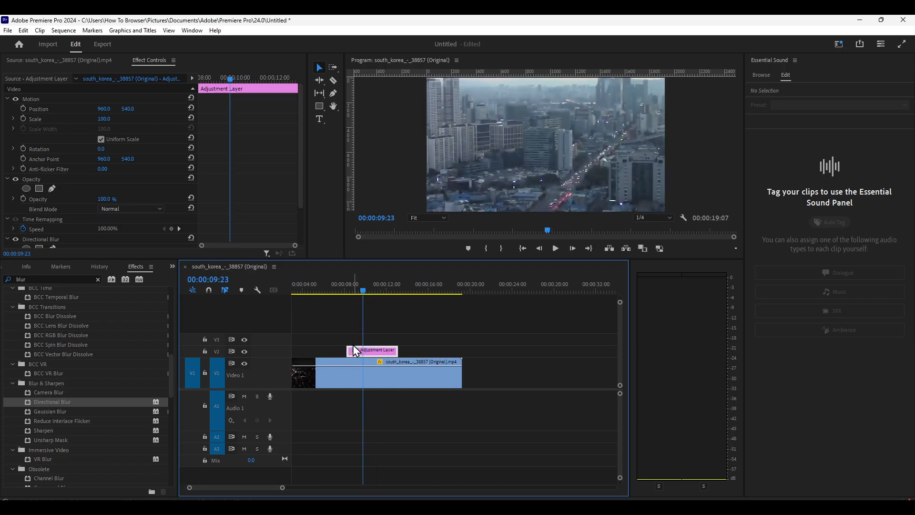
pyautogui.scroll(4, 354, 351)
pyautogui.scroll(2, 270, 354)
pyautogui.scroll(2, 269, 352)
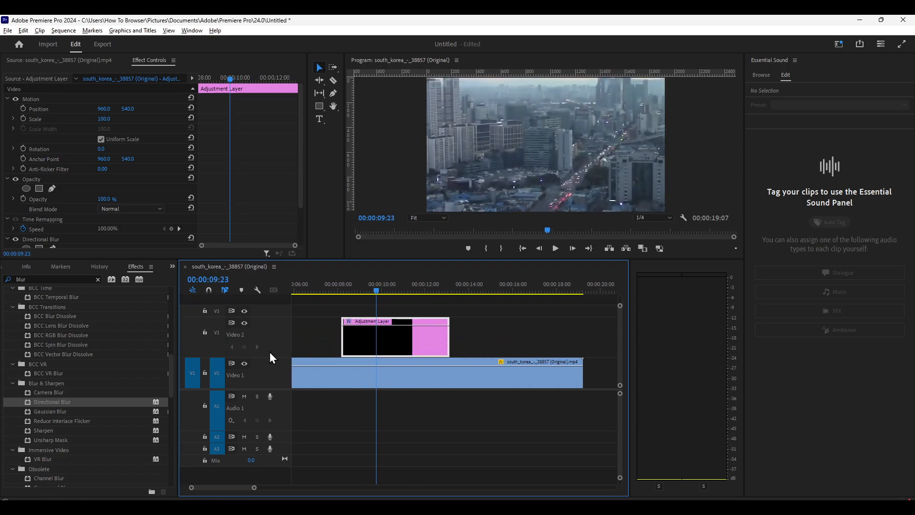
# Display the Time Remapping Speed line on the adjustment layer in the timeline
pyautogui.rightClick(344, 320)
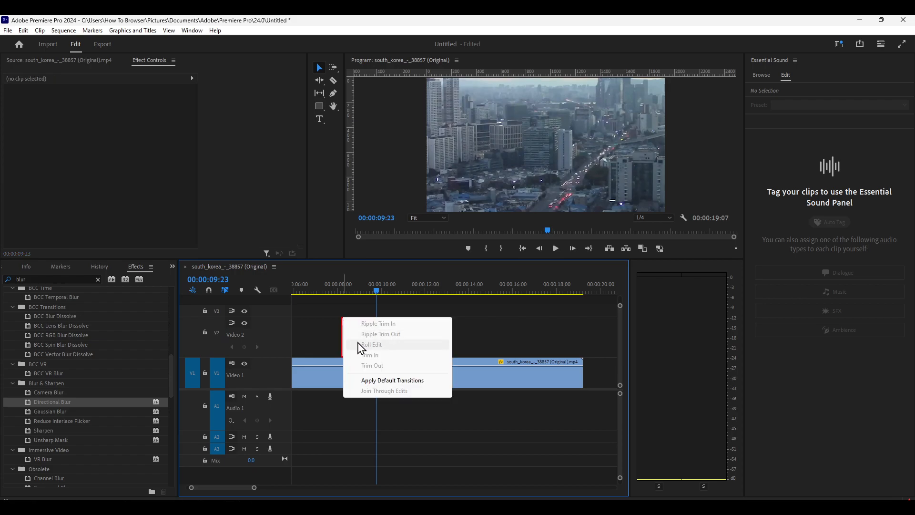
pyautogui.click(337, 331)
pyautogui.click(345, 322)
pyautogui.click(347, 321)
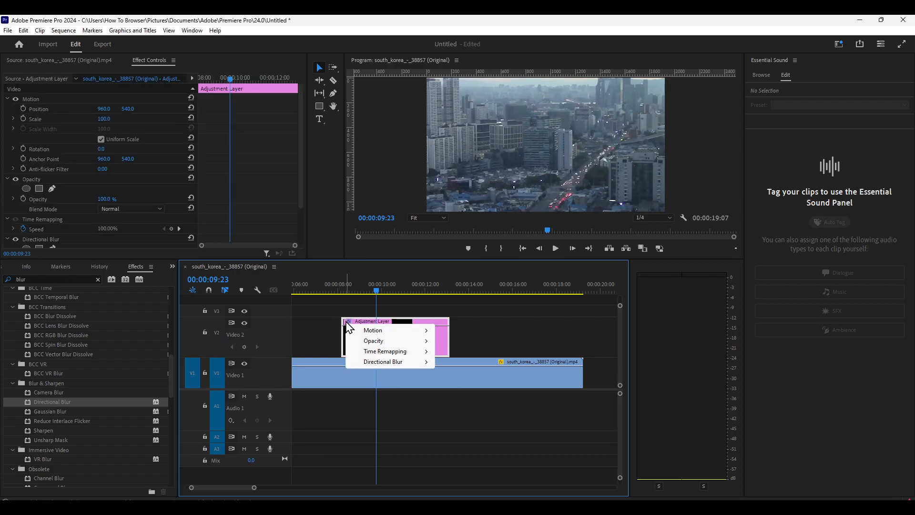
pyautogui.moveTo(377, 351)
pyautogui.click(448, 351)
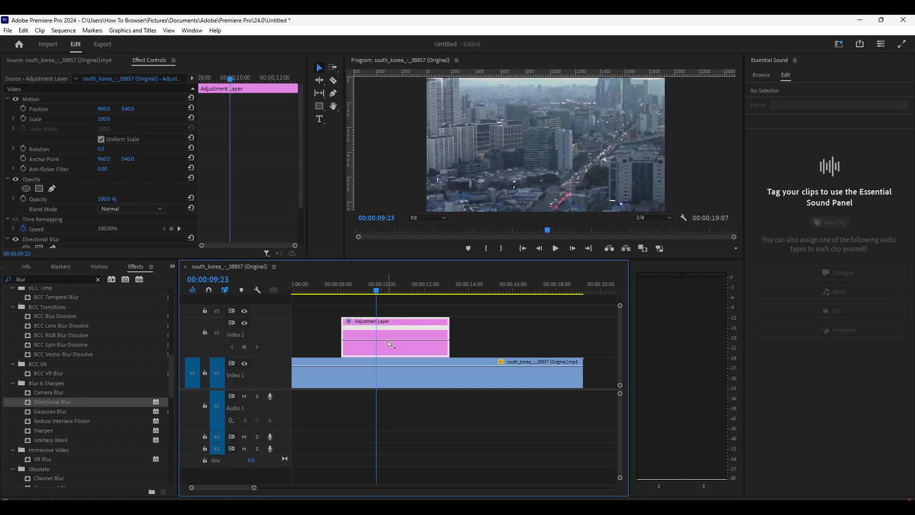
# Add speed keyframes to the adjustment layer at 00:00:09:24 and about 00:00:10:21, and split them into ramps
pyautogui.moveTo(376, 296)
pyautogui.mouseDown()
pyautogui.moveTo(404, 301)
pyautogui.moveTo(378, 305)
pyautogui.mouseUp()
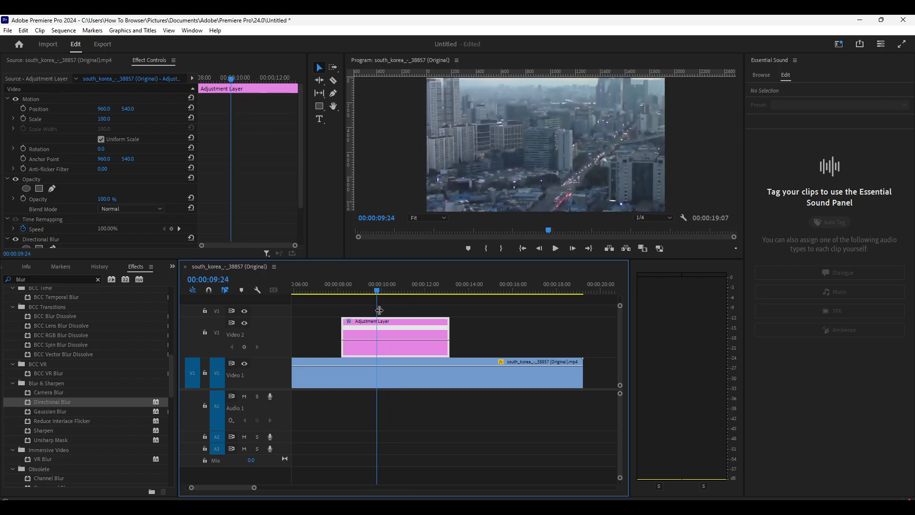
pyautogui.keyDown('ctrl'); pyautogui.click(378, 339); pyautogui.keyUp('ctrl')
pyautogui.keyDown('ctrl'); pyautogui.click(396, 339); pyautogui.keyUp('ctrl')
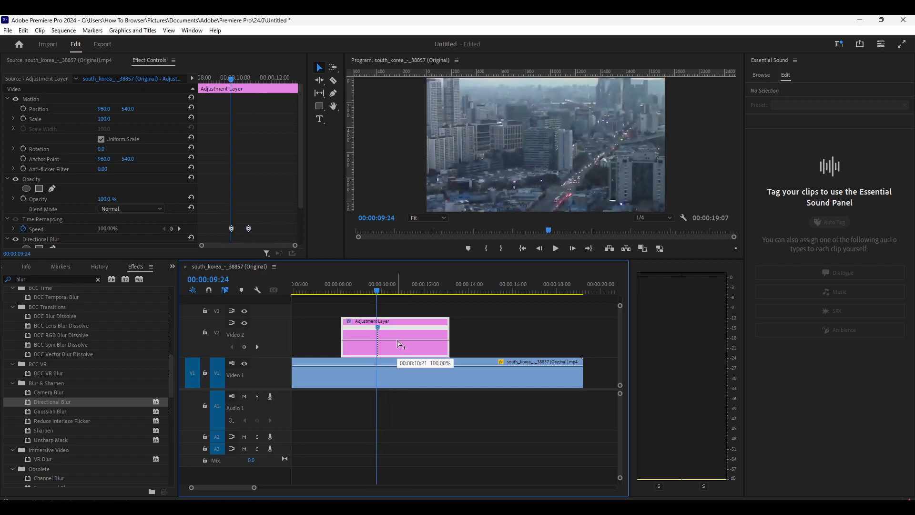
pyautogui.moveTo(395, 332)
pyautogui.mouseDown()
pyautogui.moveTo(414, 333)
pyautogui.moveTo(381, 327)
pyautogui.moveTo(390, 327)
pyautogui.mouseUp()
pyautogui.moveTo(376, 292); pyautogui.dragTo(381, 342)
# Lower the adjustment layer's speed to 81% before the first ramp and reduce the speed after the second ramp
pyautogui.moveTo(383, 344)
pyautogui.mouseDown()
pyautogui.moveTo(383, 355)
pyautogui.moveTo(382, 342)
pyautogui.mouseUp()
pyautogui.moveTo(438, 339); pyautogui.dragTo(439, 344)
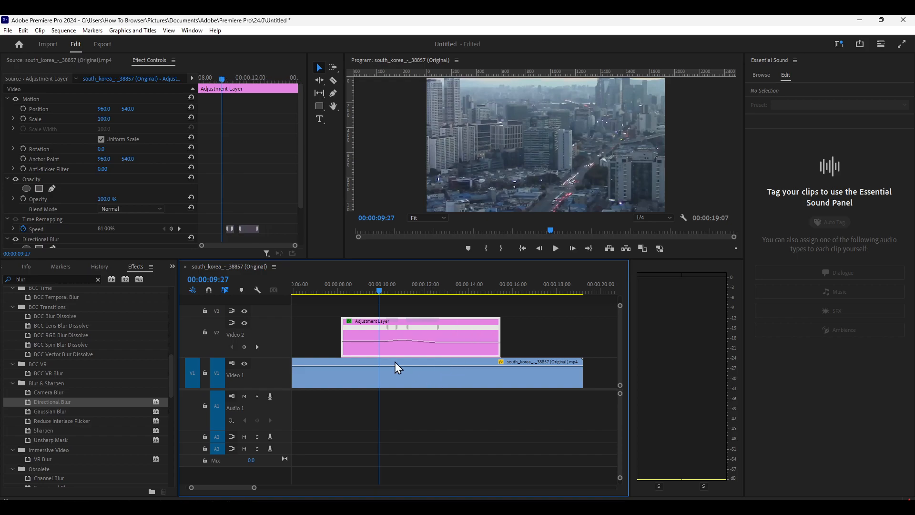
pyautogui.doubleClick(356, 345)
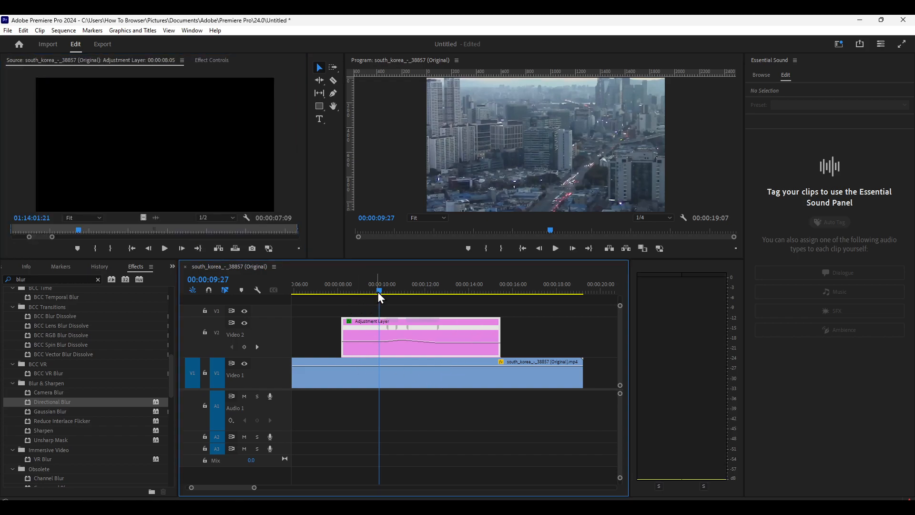
# Play back the speed-ramped section, reposition the adjustment layer's ramp keyframes, and replay it
pyautogui.moveTo(379, 295); pyautogui.dragTo(336, 296)
pyautogui.press('space')
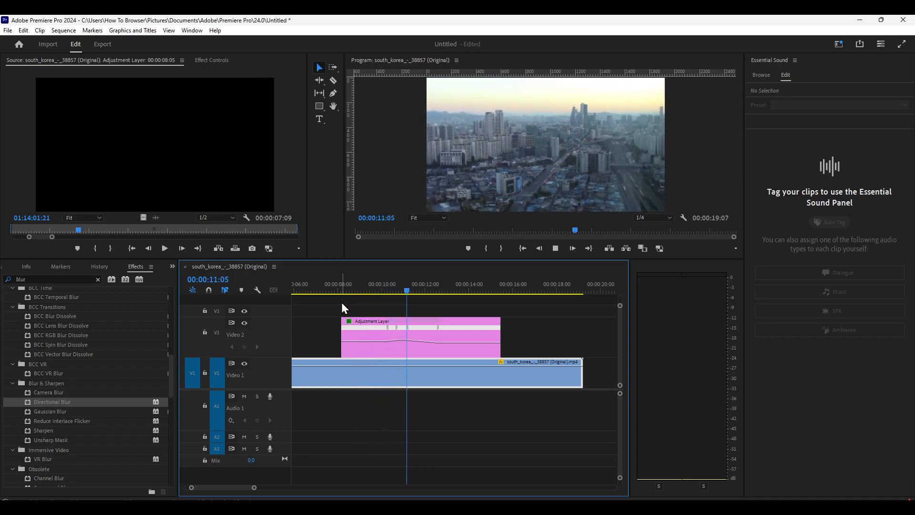
pyautogui.press('space')
pyautogui.moveTo(440, 292); pyautogui.dragTo(368, 306)
pyautogui.click(401, 332)
pyautogui.press('space')
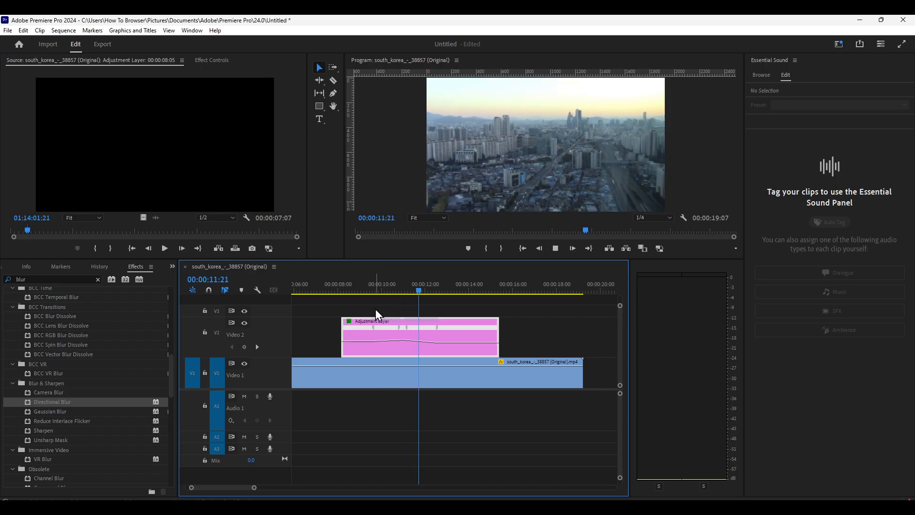
pyautogui.press('space')
# Undo the latest speed and ramp keyframe changes on the adjustment layer
pyautogui.hotkey('ctrl', 'z')
pyautogui.hotkey('ctrl', 'z')
pyautogui.hotkey('ctrl', 'z')
# Slightly lower the adjustment layer's speed after the second ramp and shorten that ramp by moving its starting keyframe later
pyautogui.click(420, 290)
pyautogui.moveTo(420, 290)
pyautogui.mouseDown()
pyautogui.moveTo(393, 291)
pyautogui.moveTo(411, 291)
pyautogui.mouseUp()
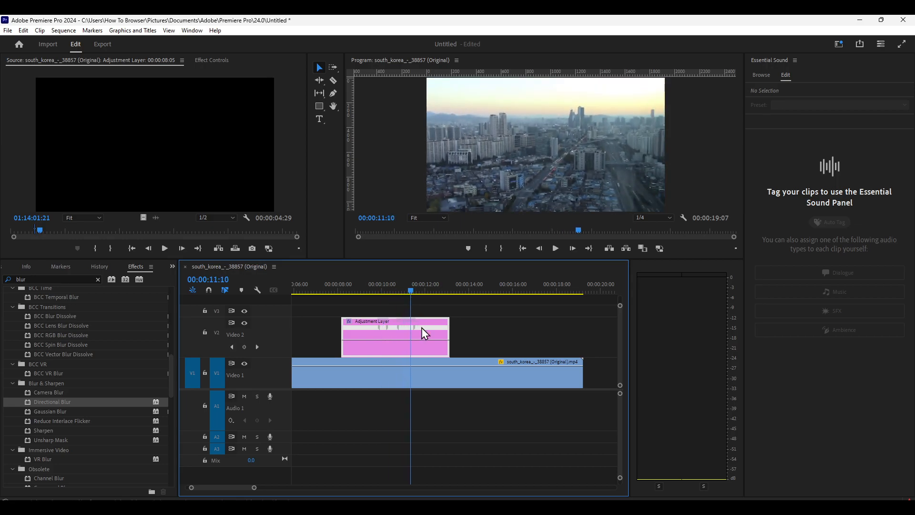
pyautogui.moveTo(425, 340); pyautogui.dragTo(425, 342)
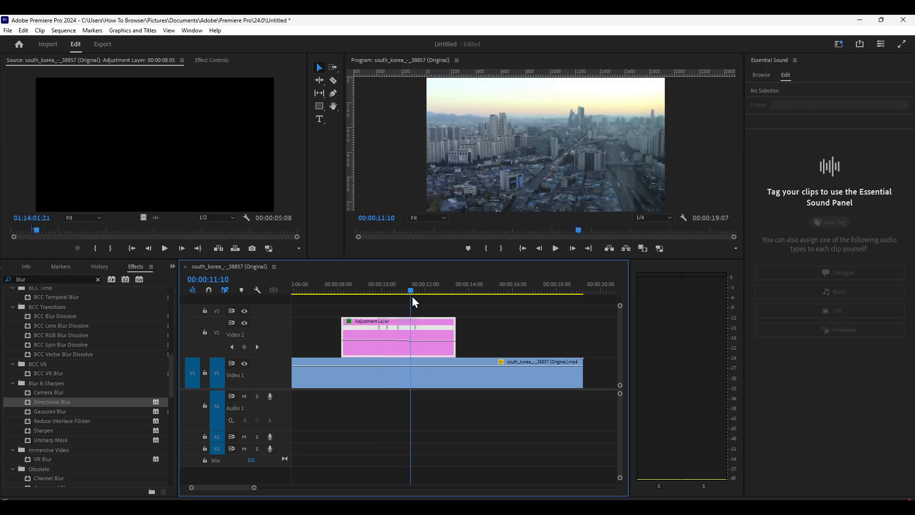
pyautogui.moveTo(411, 292); pyautogui.dragTo(415, 292)
pyautogui.moveTo(398, 328); pyautogui.dragTo(408, 328)
# Play back the blurred zoom from shortly after the adjustment layer's start to check the adjusted ramps
pyautogui.click(357, 291)
pyautogui.press('space')
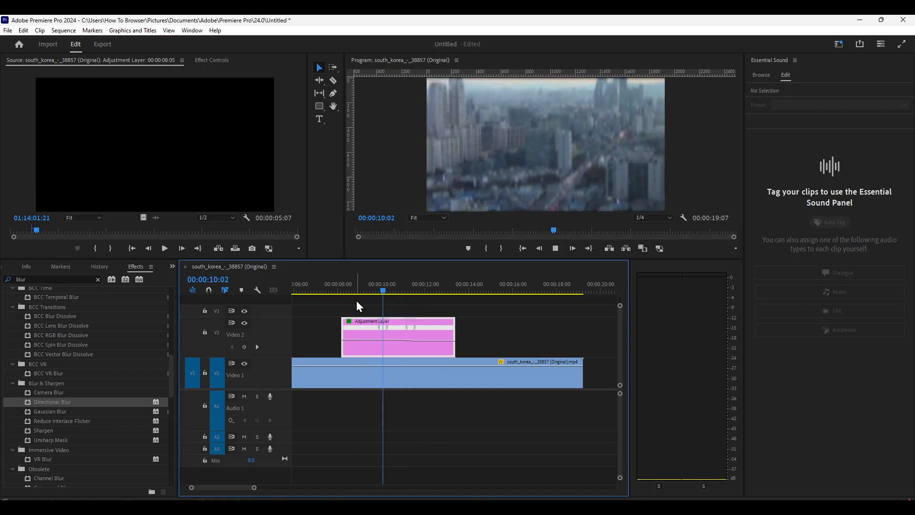
pyautogui.press('space')
# Review where the Time Remapping Speed option is found in the adjustment layer's effect list
pyautogui.click(422, 384)
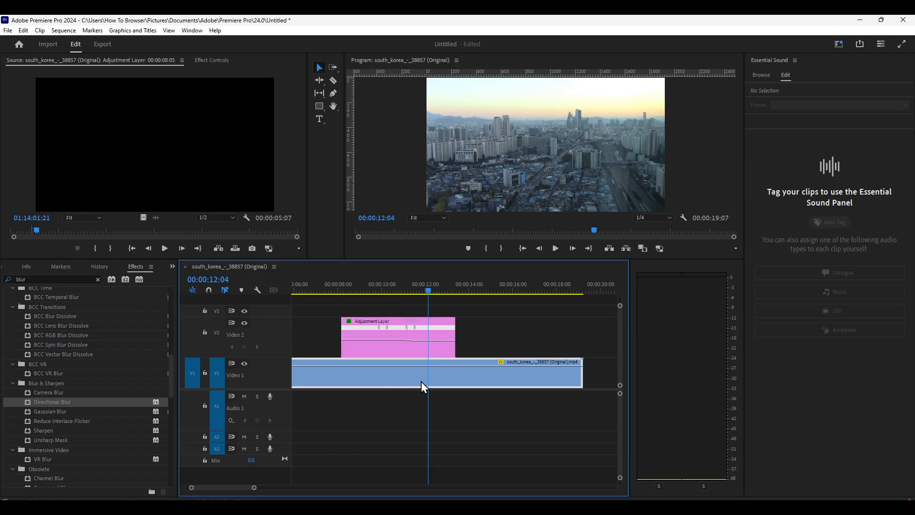
pyautogui.rightClick(388, 375)
pyautogui.click(378, 375)
pyautogui.scroll(3, 224, 487)
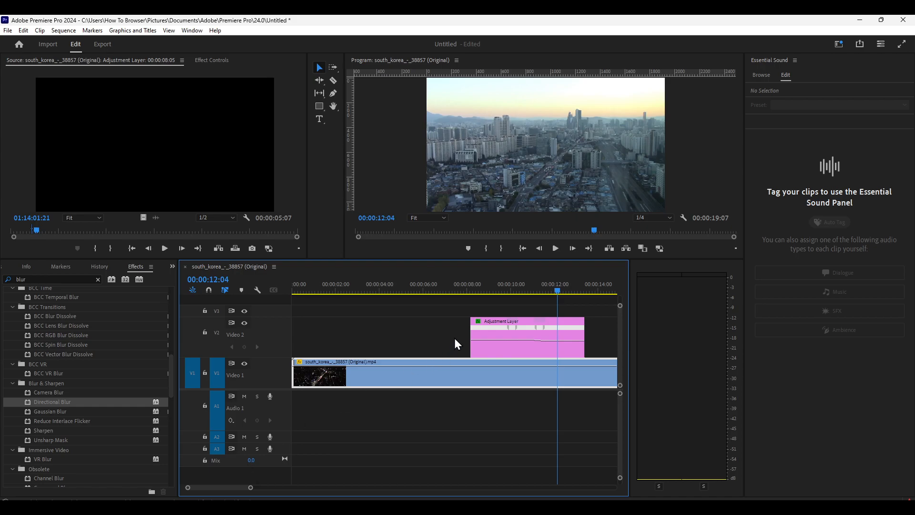
pyautogui.rightClick(470, 322)
pyautogui.click(471, 318)
pyautogui.rightClick(471, 320)
pyautogui.click(473, 319)
pyautogui.rightClick(473, 319)
pyautogui.click(474, 319)
pyautogui.rightClick(478, 322)
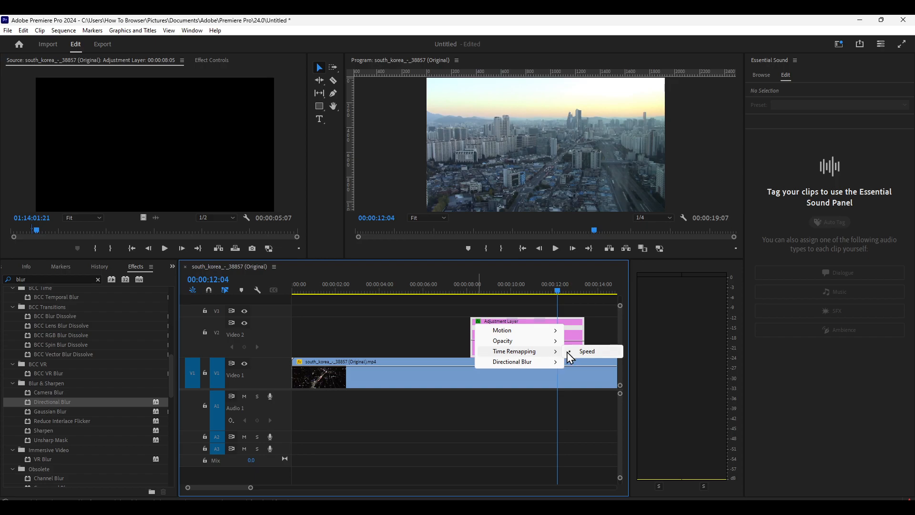
pyautogui.click(393, 376)
# Scrub the timeline through 00:00:07:22 to 00:00:10:00 to inspect how the blur starts
pyautogui.moveTo(395, 296); pyautogui.dragTo(462, 299)
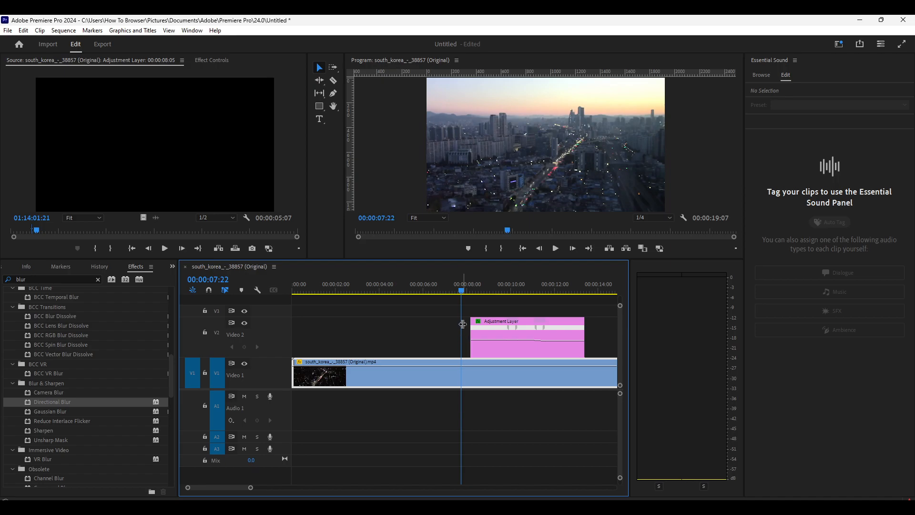
pyautogui.moveTo(476, 290); pyautogui.dragTo(512, 293)
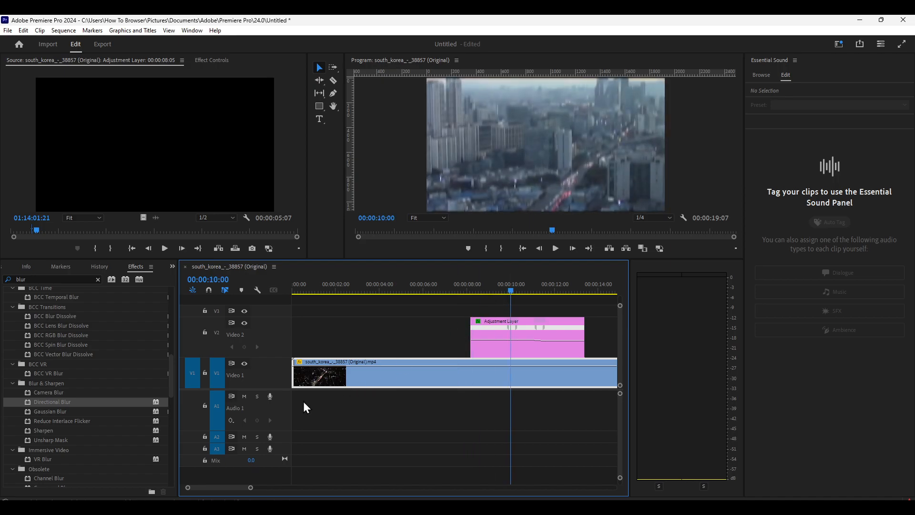
pyautogui.click(225, 506)
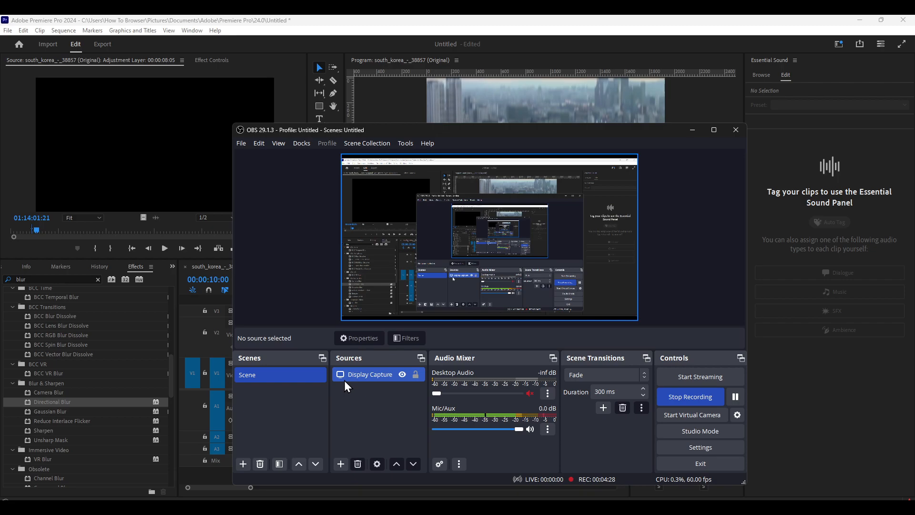